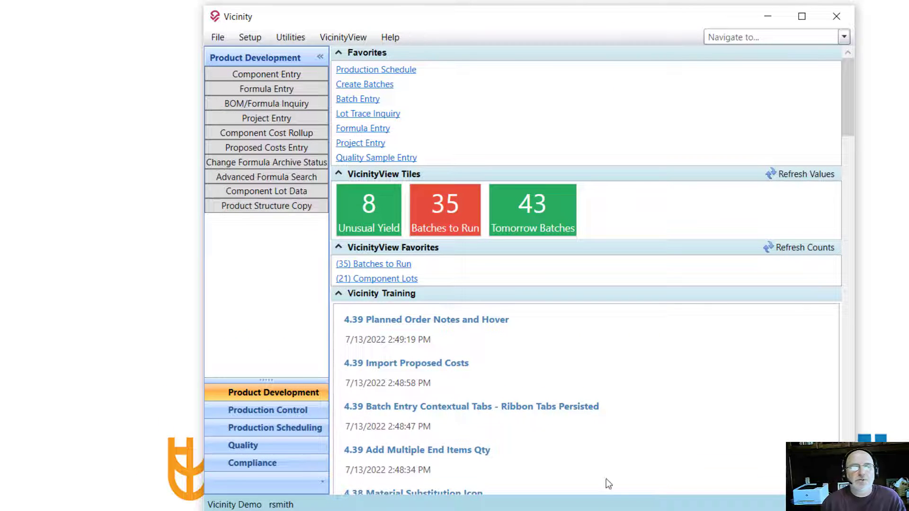
- Open the Component Stocking UOM Change utility
{"action": "left_click", "coordinate": [292, 41]}
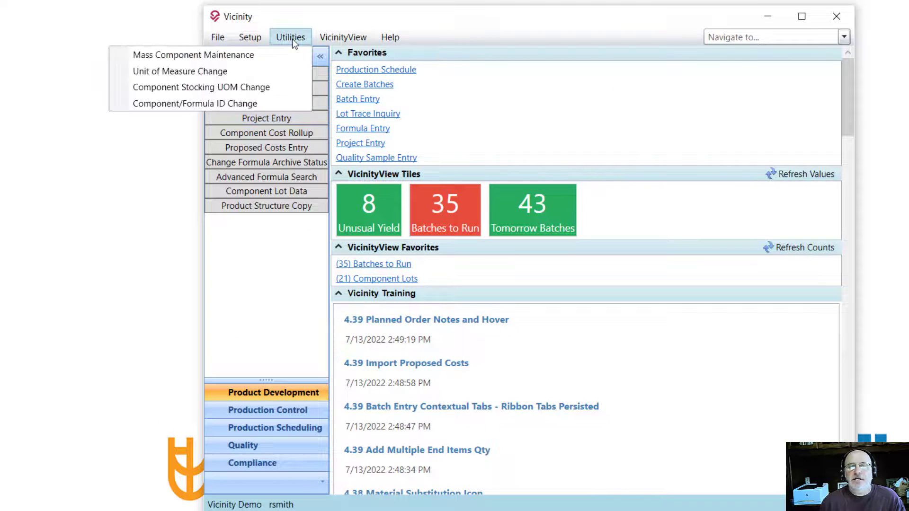
{"action": "left_click", "coordinate": [224, 88]}
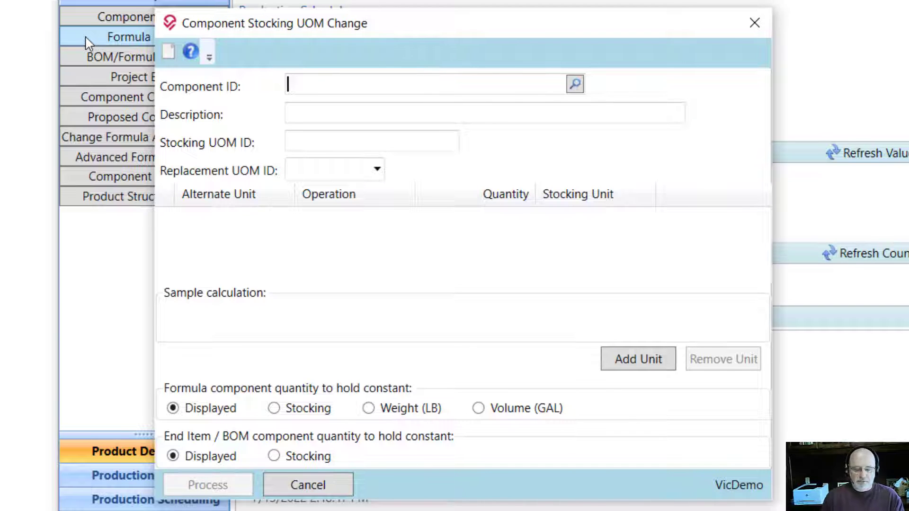
- Try to load component DC-RM02 for a stocking unit change and dismiss the resulting message
{"action": "type", "text": "DC"}
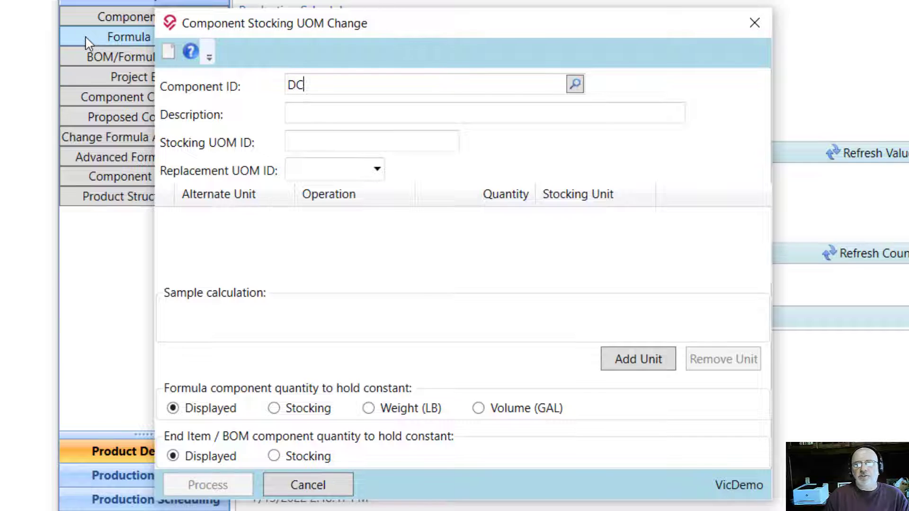
{"action": "type", "text": "-RM0"}
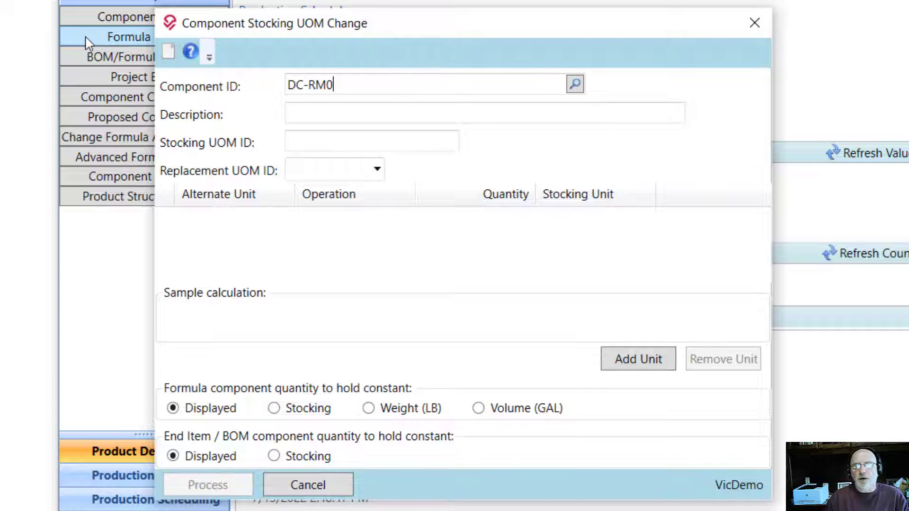
{"action": "type", "text": "2"}
{"action": "key", "text": "Tab"}
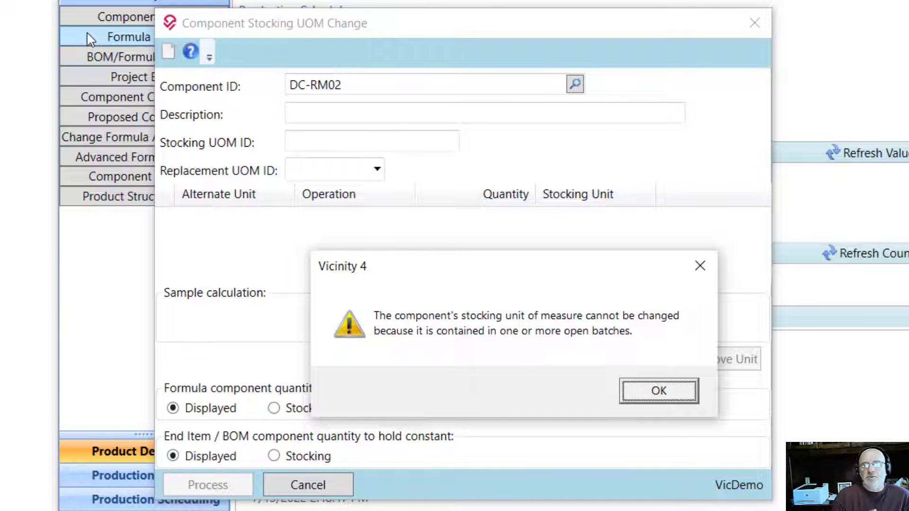
{"action": "left_click", "coordinate": [680, 399]}
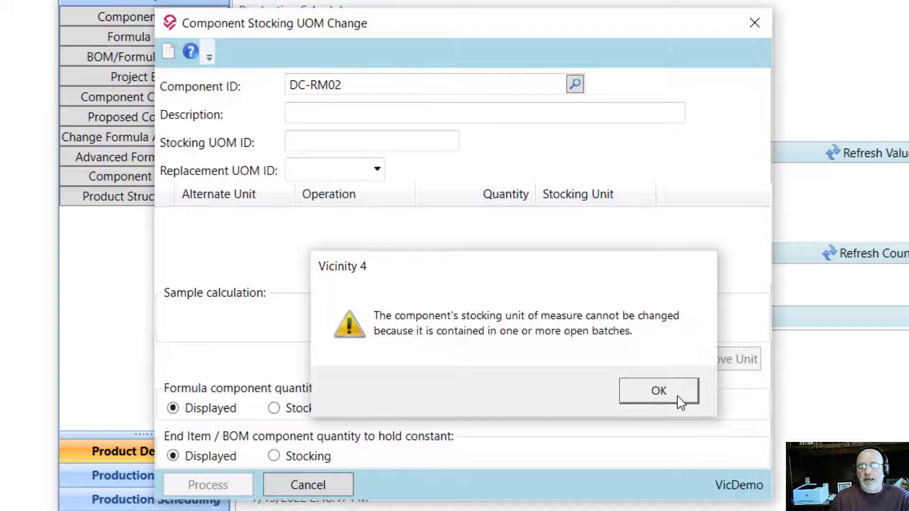
- Load component DC-RM15 as the component whose stocking unit of measure is changed
{"action": "left_click", "coordinate": [374, 94]}
{"action": "key", "text": "BackSpace"}
{"action": "key", "text": "BackSpace"}
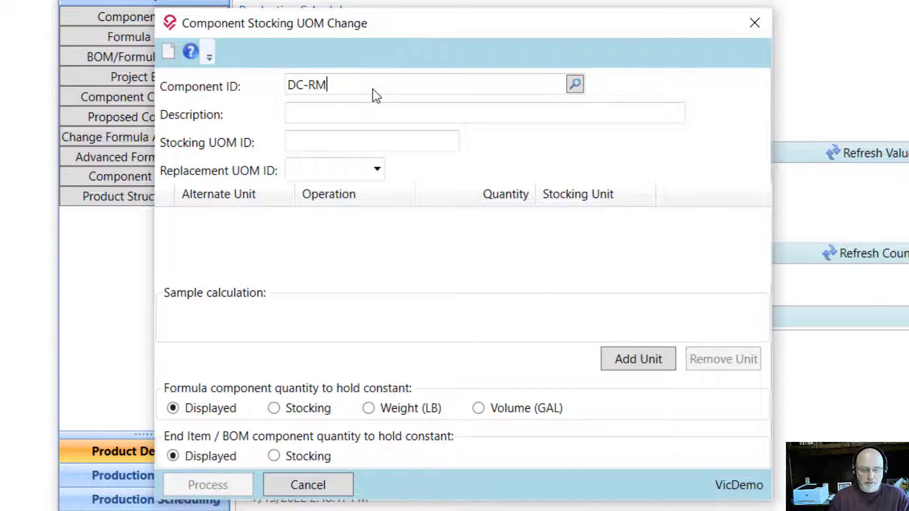
{"action": "type", "text": "15"}
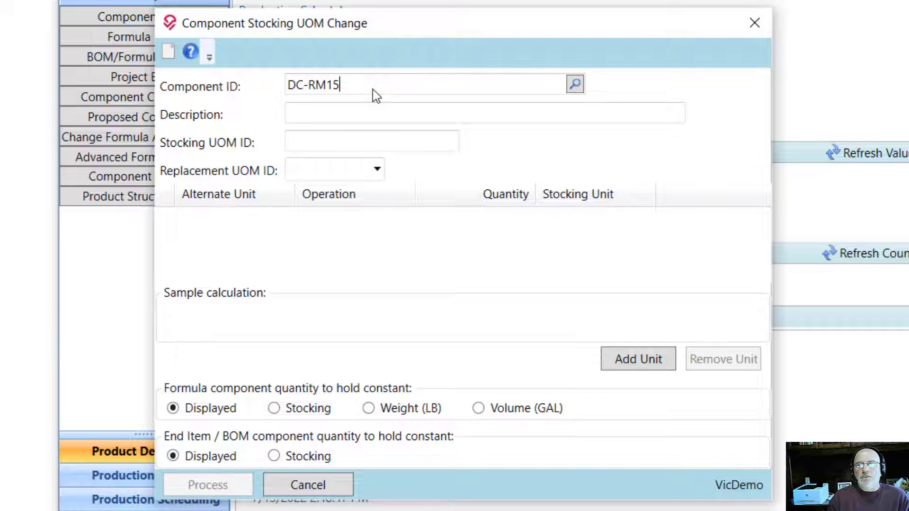
{"action": "key", "text": "Tab"}
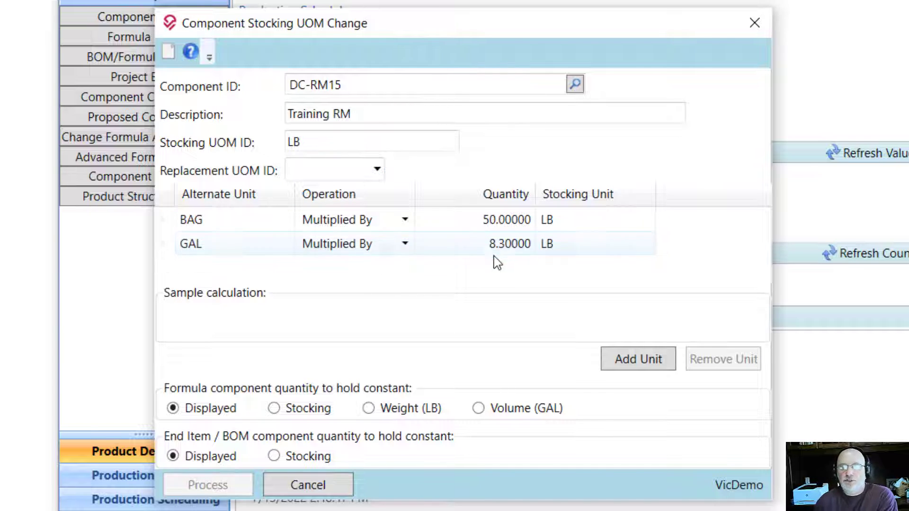
- Choose GAL as the replacement unit of measure for component DC-RM15
{"action": "left_click", "coordinate": [477, 256]}
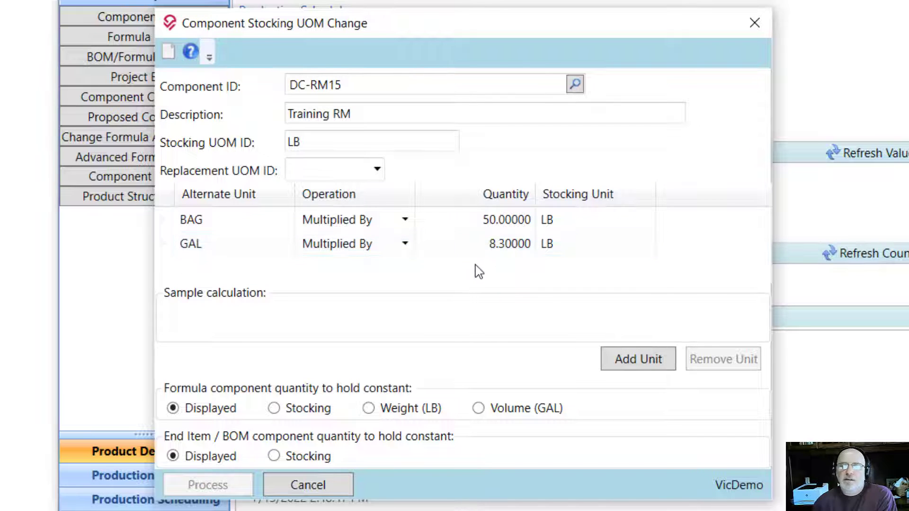
{"action": "left_click", "coordinate": [375, 170]}
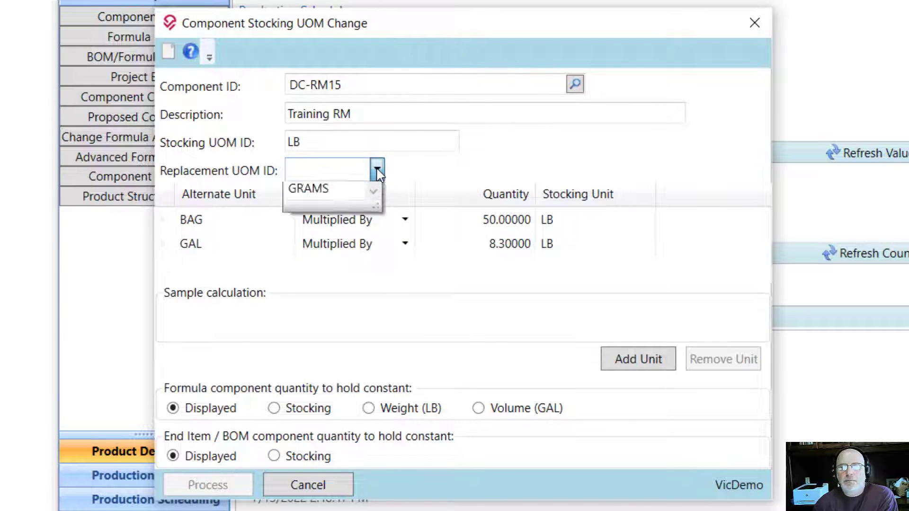
{"action": "scroll", "coordinate": [301, 376], "scroll_direction": "down", "scroll_amount": 2}
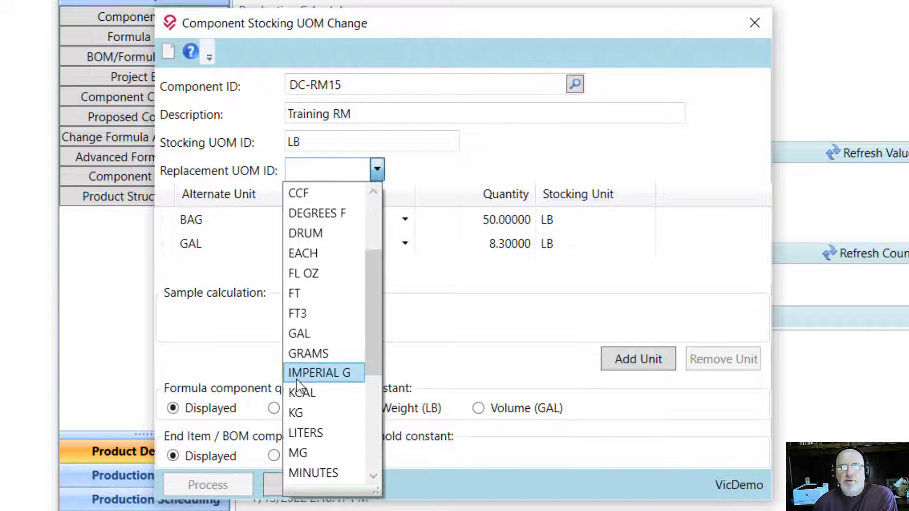
{"action": "left_click", "coordinate": [300, 337]}
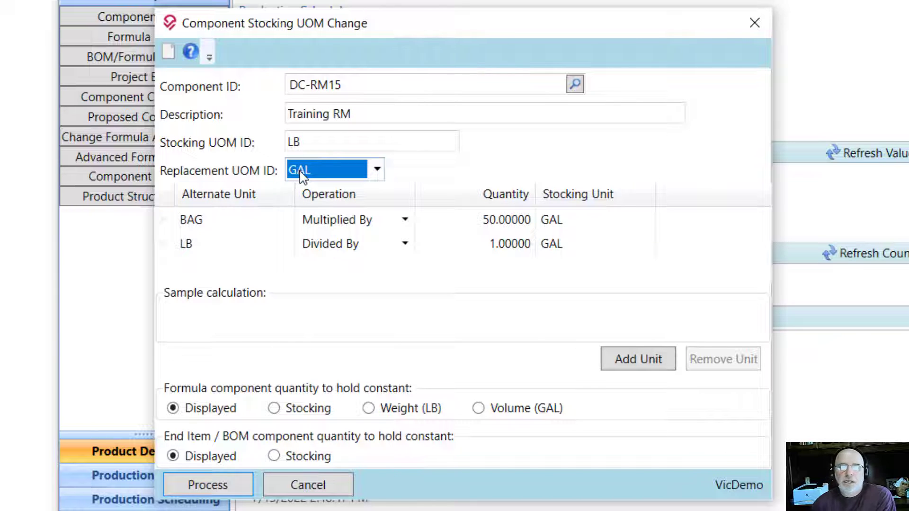
- Check the sample calculations for both alternate units and set the LB conversion quantity to 8.3
{"action": "left_click", "coordinate": [500, 227]}
{"action": "left_click", "coordinate": [508, 245]}
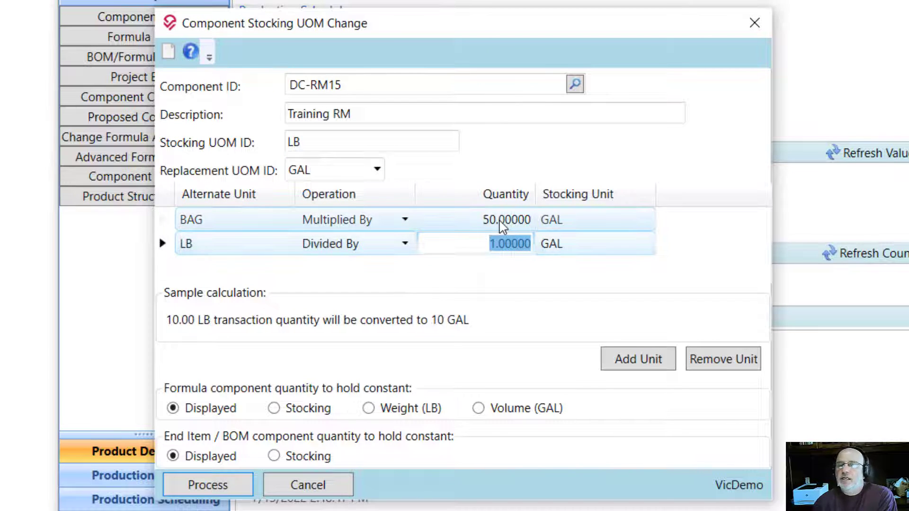
{"action": "left_click", "coordinate": [502, 225]}
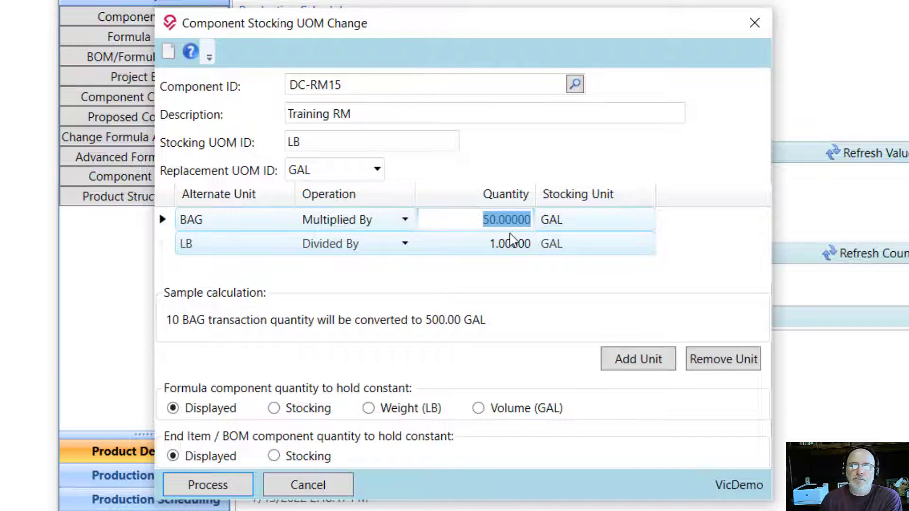
{"action": "left_click", "coordinate": [510, 245]}
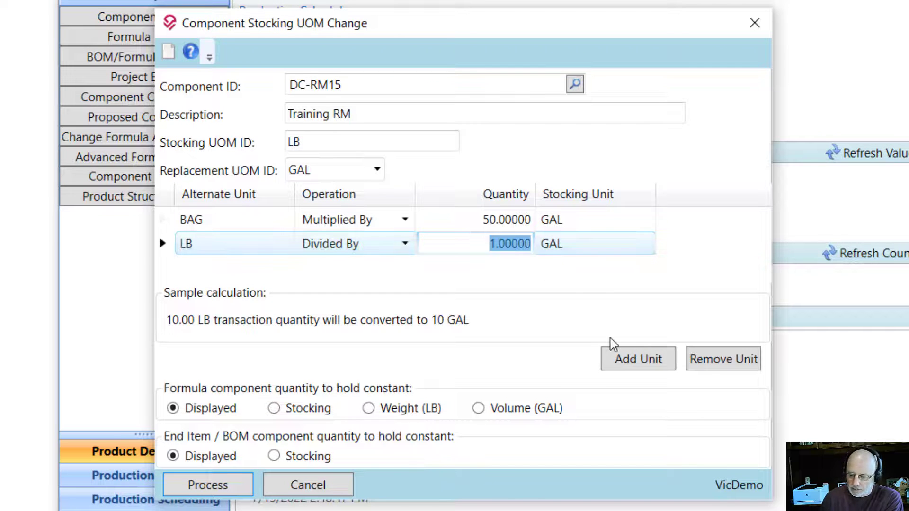
{"action": "type", "text": "8.3"}
{"action": "key", "text": "Tab"}
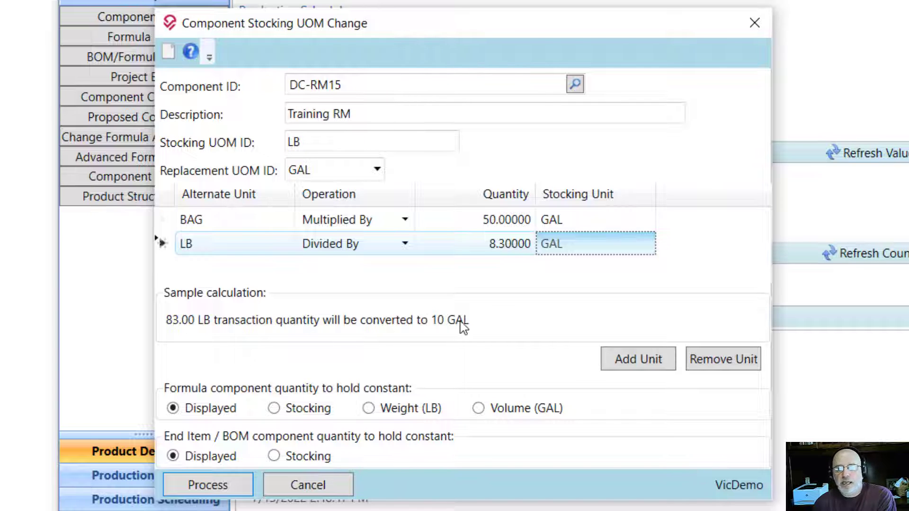
- Set the BAG alternate unit's conversion quantity to 41.3 per GAL stocking unit
{"action": "left_click", "coordinate": [498, 223]}
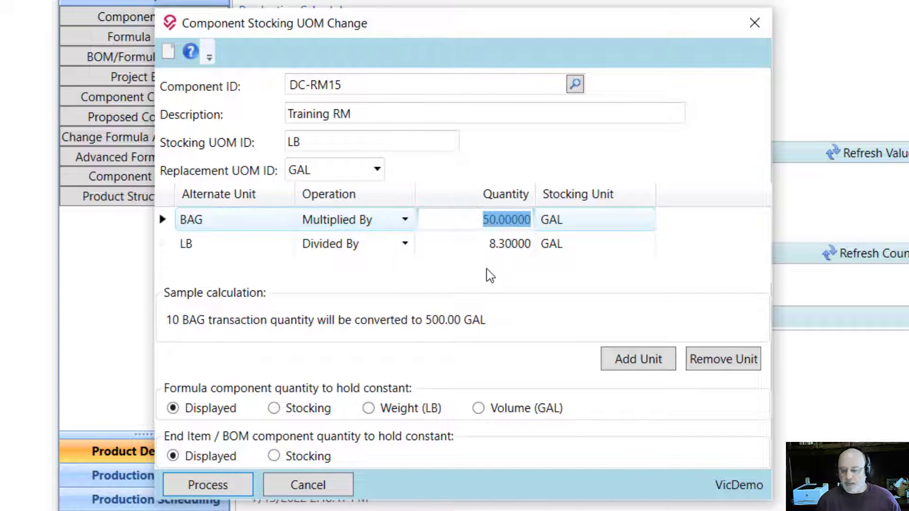
{"action": "type", "text": "41.3"}
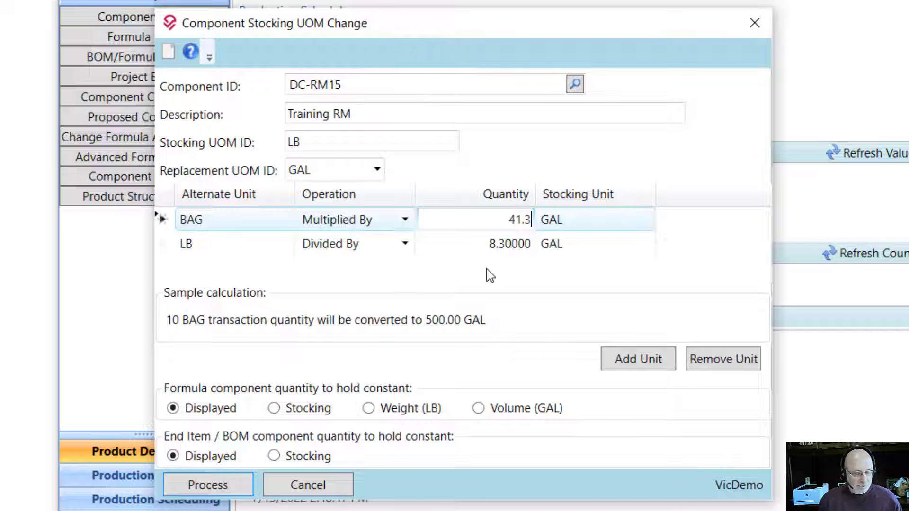
{"action": "key", "text": "Return"}
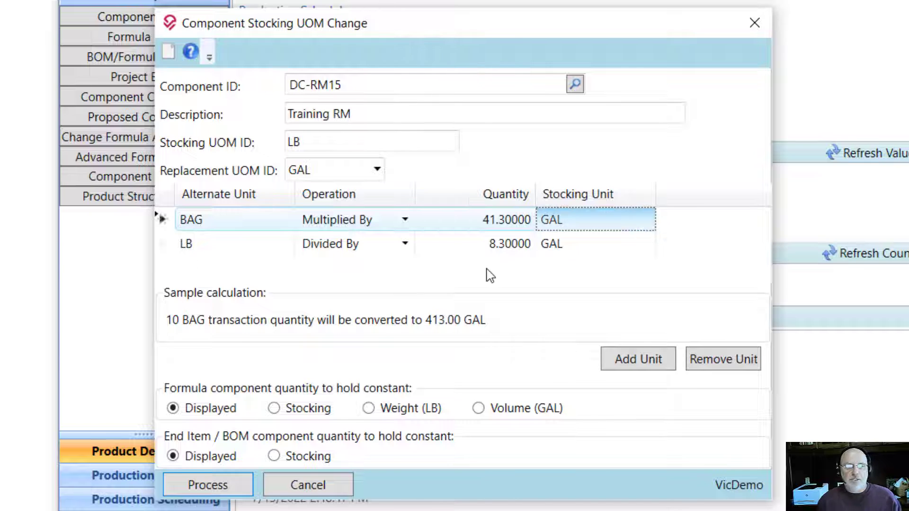
{"action": "left_click", "coordinate": [497, 221]}
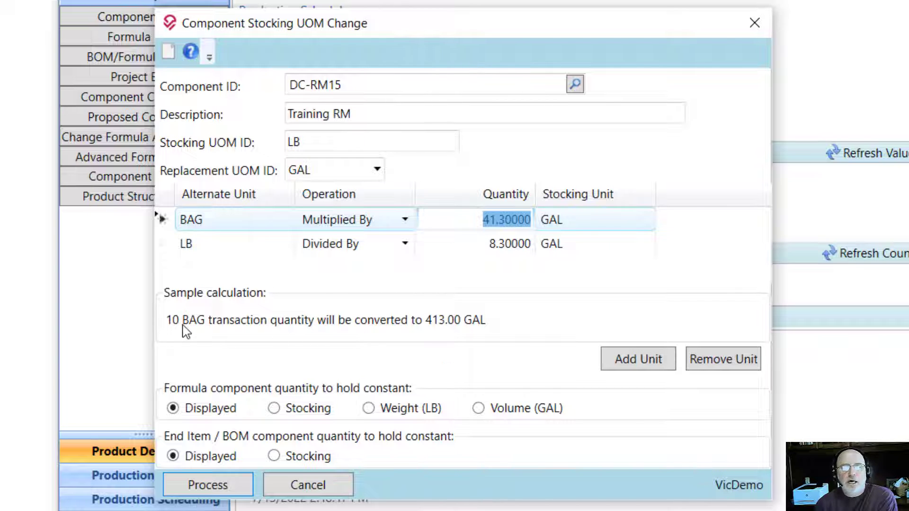
- Try the Divided By operation on the BAG conversion, then restore Multiplied By
{"action": "left_click", "coordinate": [339, 231]}
{"action": "left_click", "coordinate": [338, 223]}
{"action": "left_click", "coordinate": [346, 244]}
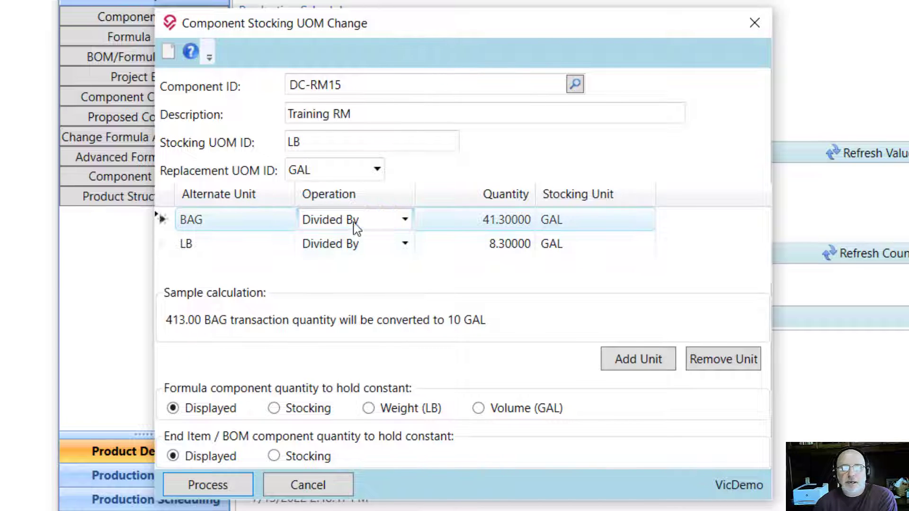
{"action": "left_click", "coordinate": [404, 219]}
{"action": "left_click", "coordinate": [353, 263]}
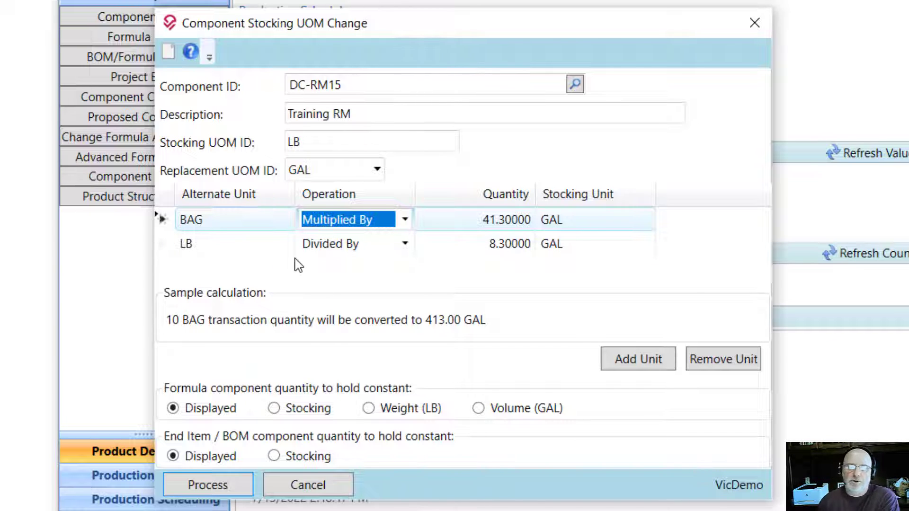
- Compare the sample calculations for the BAG and LB conversions to GAL
{"action": "left_click", "coordinate": [494, 224]}
{"action": "left_click", "coordinate": [506, 242]}
{"action": "left_click", "coordinate": [506, 220]}
{"action": "left_click", "coordinate": [513, 242]}
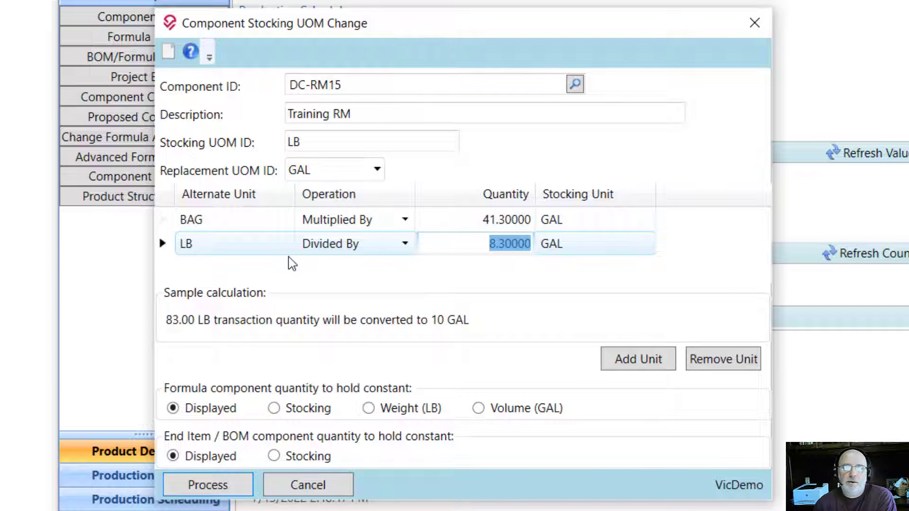
- Try Stocking and Weight (LB) as the formula component quantity to hold constant, then return it to Displayed
{"action": "left_click", "coordinate": [275, 410]}
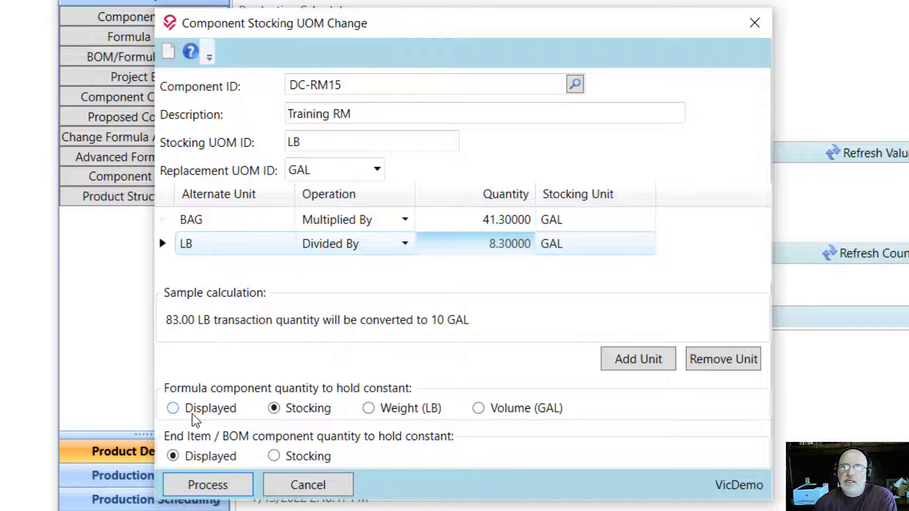
{"action": "left_click", "coordinate": [370, 411]}
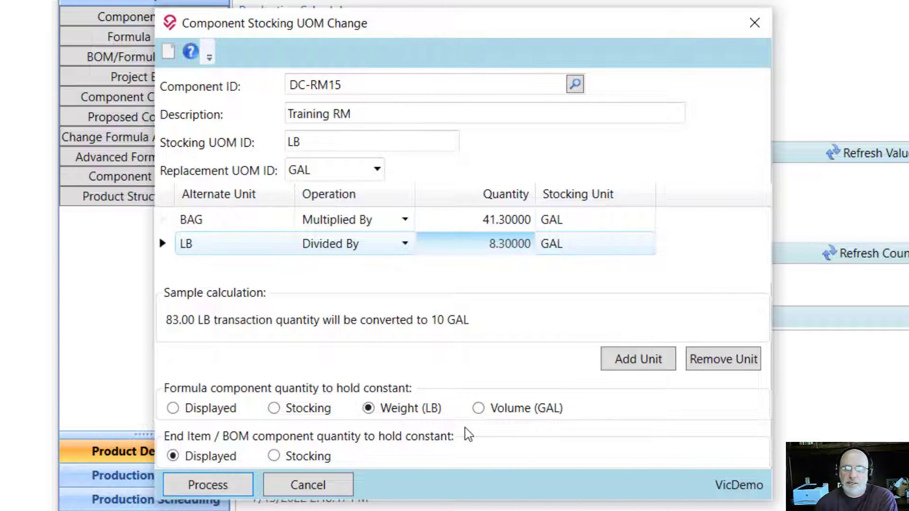
{"action": "left_click", "coordinate": [208, 415]}
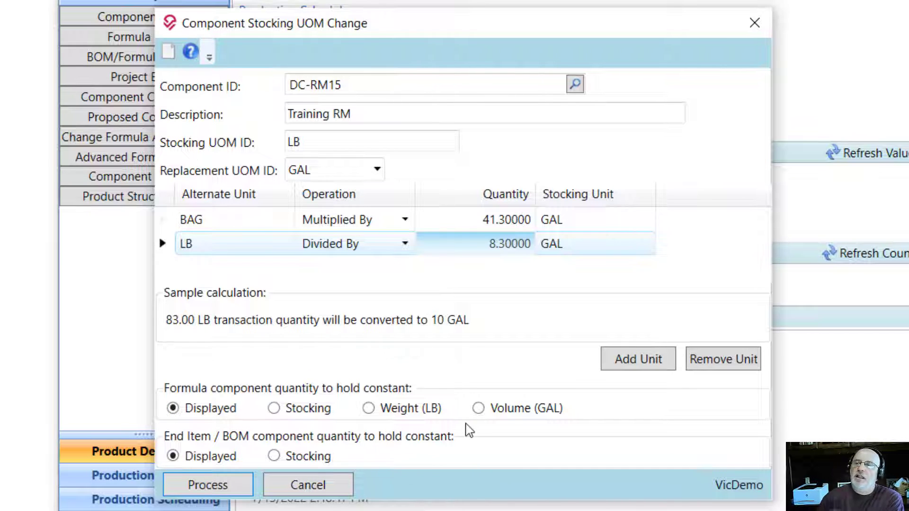